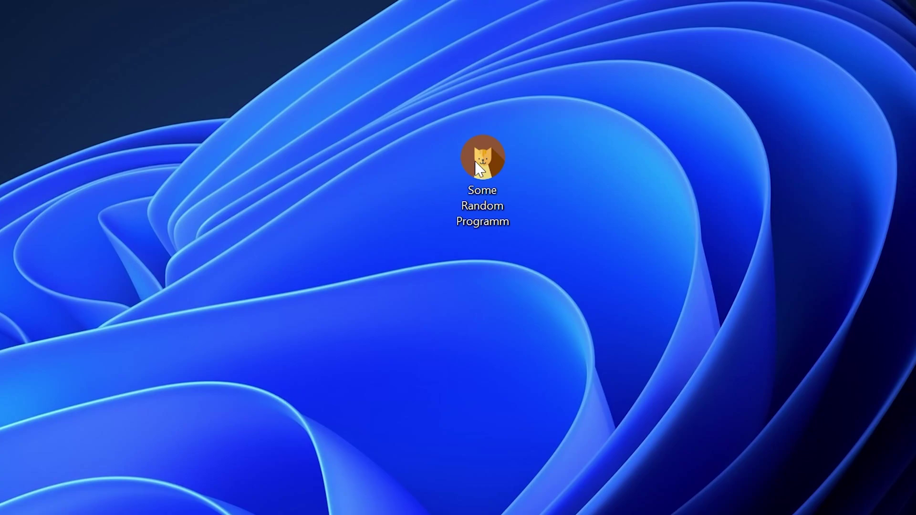
Launch the program from its desktop icon to reproduce the d3dcompiler_43 system error
{"action": "double_click", "coordinate": [493, 155]}
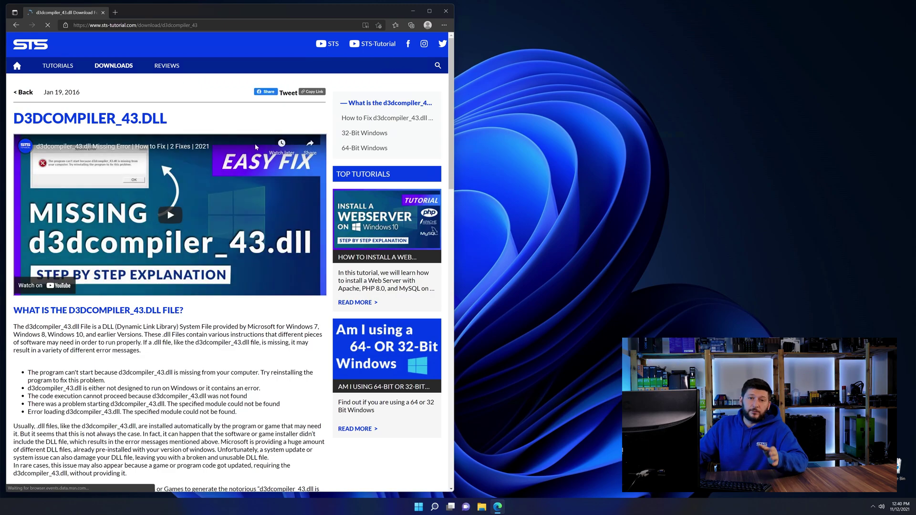
{"action": "scroll", "coordinate": [256, 142], "scroll_direction": "down", "scroll_amount": 2}
{"action": "scroll", "coordinate": [153, 321], "scroll_direction": "down", "scroll_amount": 10}
{"action": "scroll", "coordinate": [154, 321], "scroll_direction": "down", "scroll_amount": 3}
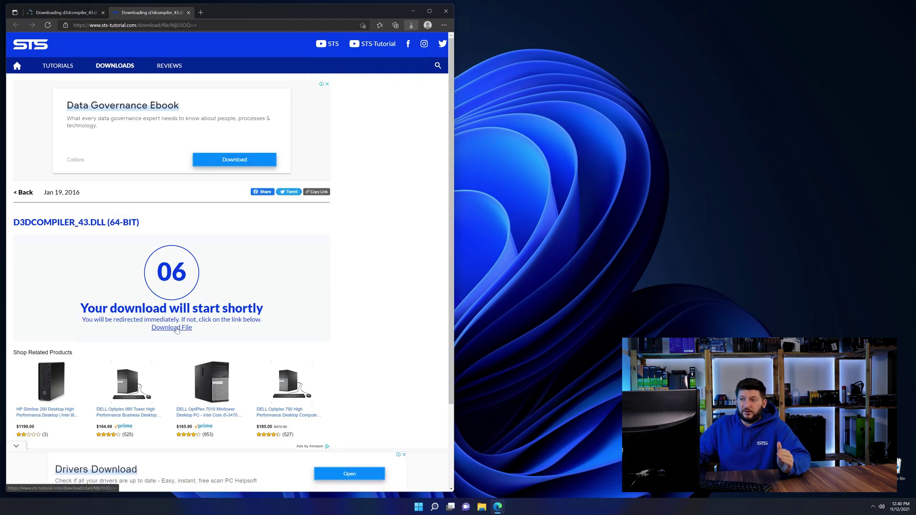
Open the downloaded 64-bit and 32-bit d3dcompiler_43 zip archives and close Edge
{"action": "left_click", "coordinate": [129, 13]}
{"action": "left_click", "coordinate": [326, 72]}
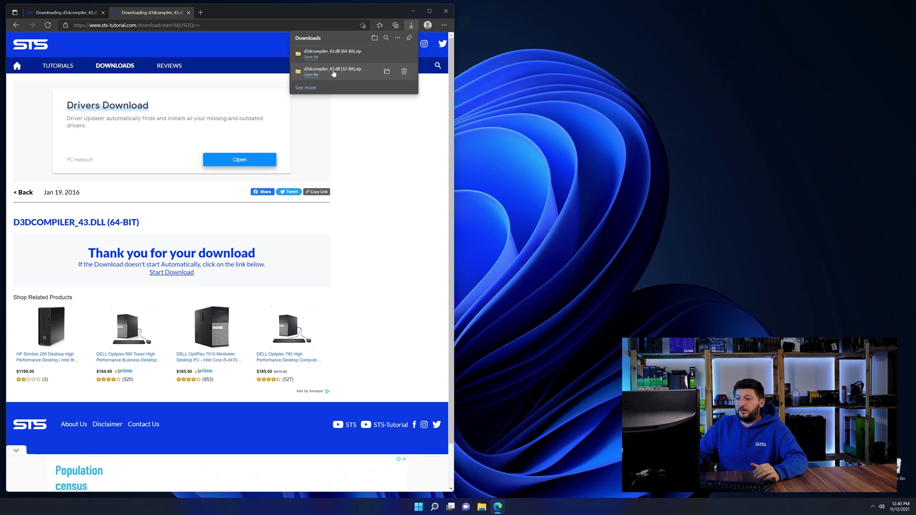
{"action": "left_click", "coordinate": [446, 11]}
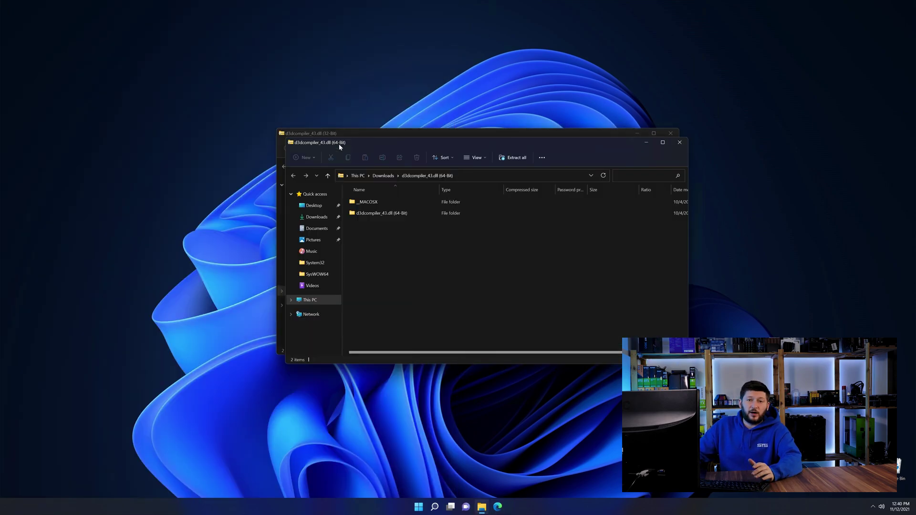
Place the 32-bit and 64-bit zip windows side by side, open both dll folders, and add a third Explorer window
{"action": "mouse_move", "coordinate": [337, 145]}
{"action": "left_mouse_down"}
{"action": "mouse_move", "coordinate": [573, 15]}
{"action": "mouse_move", "coordinate": [560, 12]}
{"action": "left_mouse_up"}
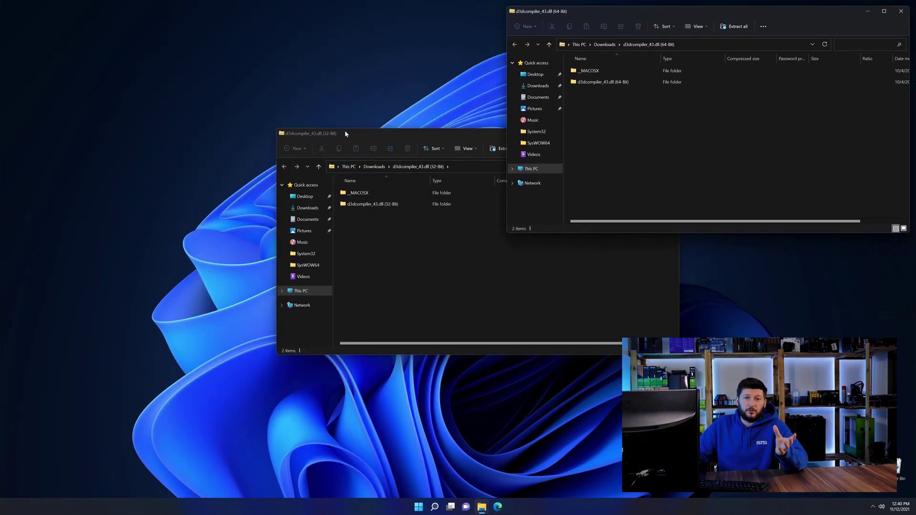
{"action": "left_click_drag", "start_coordinate": [345, 133], "coordinate": [51, 10]}
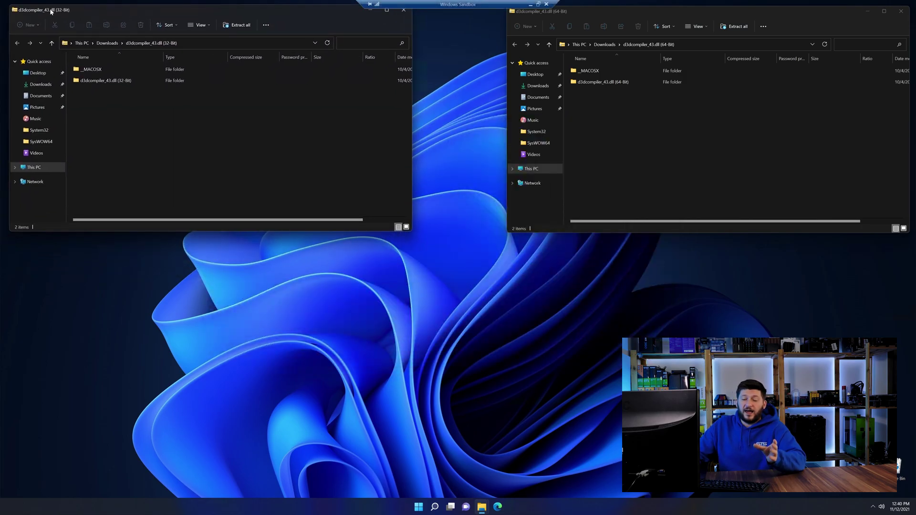
{"action": "double_click", "coordinate": [108, 80]}
{"action": "double_click", "coordinate": [613, 83]}
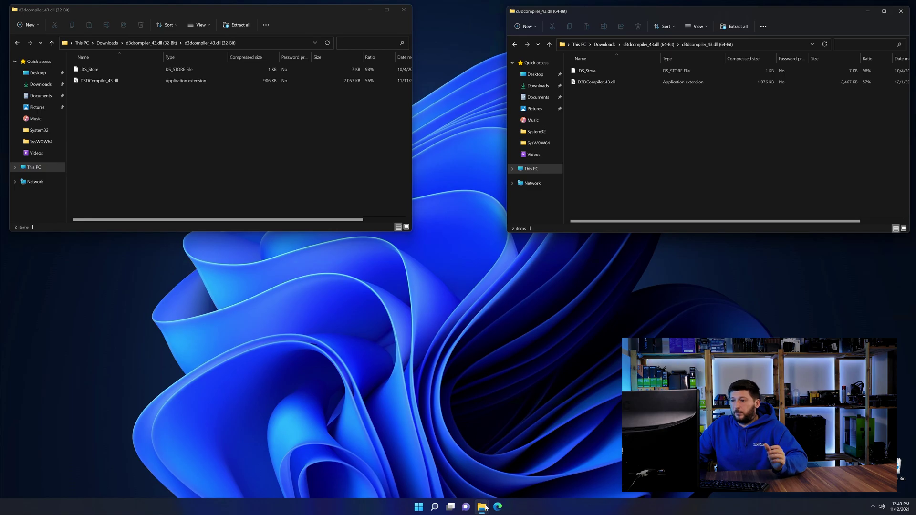
{"action": "key", "text": "super+e"}
{"action": "left_click_drag", "start_coordinate": [238, 19], "coordinate": [466, 143]}
Browse the third window from This PC through Local Disk (C:) to the Windows folder
{"action": "left_click", "coordinate": [273, 304]}
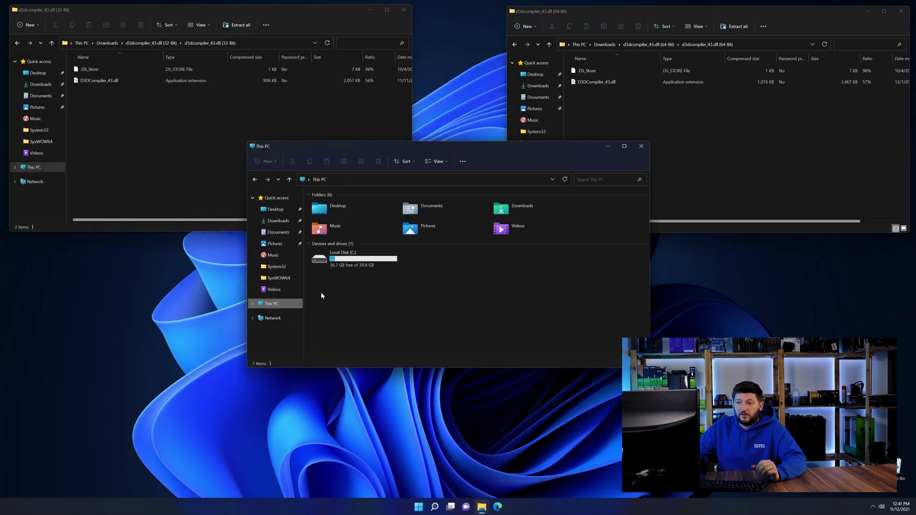
{"action": "double_click", "coordinate": [388, 265]}
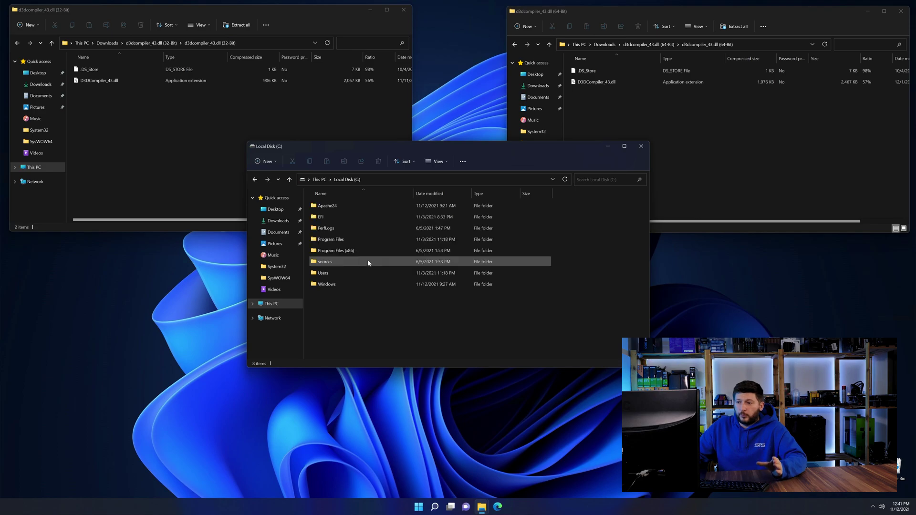
{"action": "double_click", "coordinate": [364, 284]}
{"action": "scroll", "coordinate": [361, 284], "scroll_direction": "down", "scroll_amount": 8}
{"action": "scroll", "coordinate": [361, 284], "scroll_direction": "down", "scroll_amount": 3}
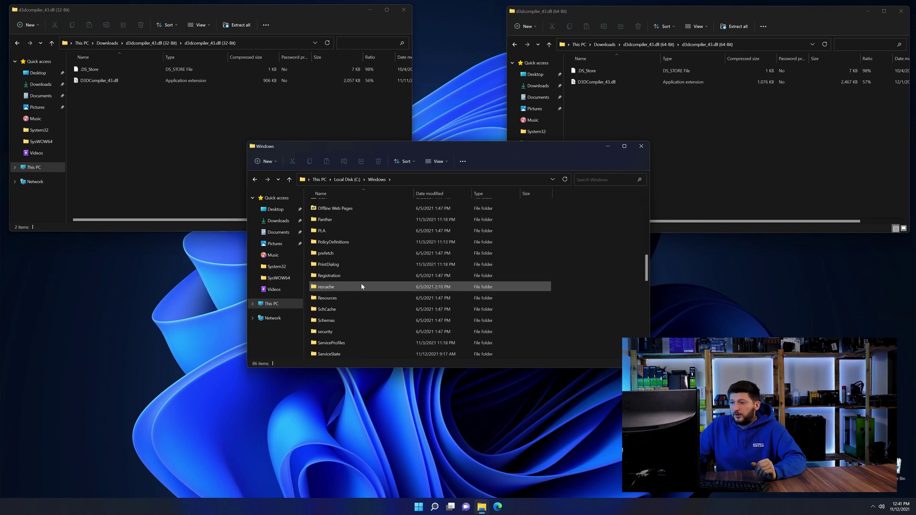
{"action": "scroll", "coordinate": [362, 285], "scroll_direction": "down", "scroll_amount": 2}
{"action": "scroll", "coordinate": [362, 284], "scroll_direction": "down", "scroll_amount": 3}
{"action": "scroll", "coordinate": [361, 284], "scroll_direction": "down", "scroll_amount": 2}
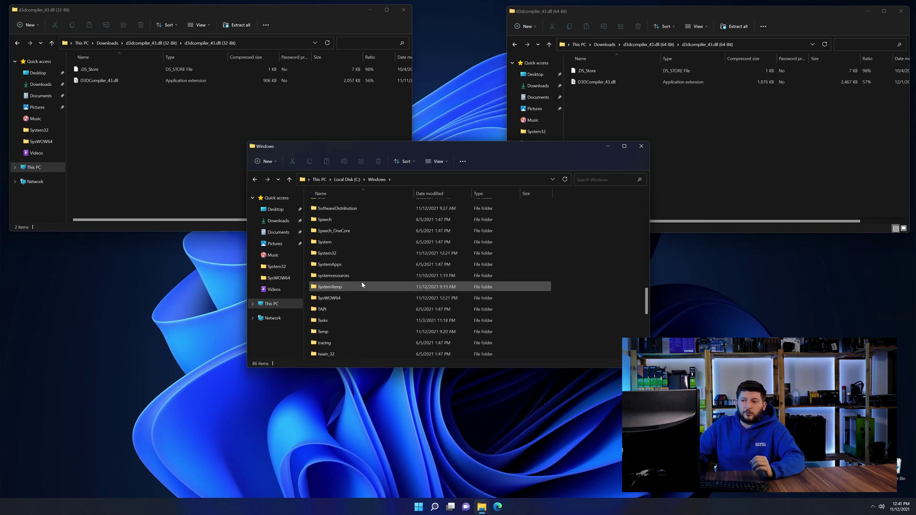
Locate SysWOW64 and System32, and drag the 64-bit D3DCompiler_43.dll onto System32
{"action": "left_click", "coordinate": [351, 254]}
{"action": "left_click", "coordinate": [344, 298]}
{"action": "left_click", "coordinate": [339, 255]}
{"action": "left_click_drag", "start_coordinate": [613, 85], "coordinate": [328, 253]}
Replace the dll in System32 with the 64-bit copy and in SysWOW64 with the 32-bit copy, then close two windows
{"action": "left_click", "coordinate": [447, 237]}
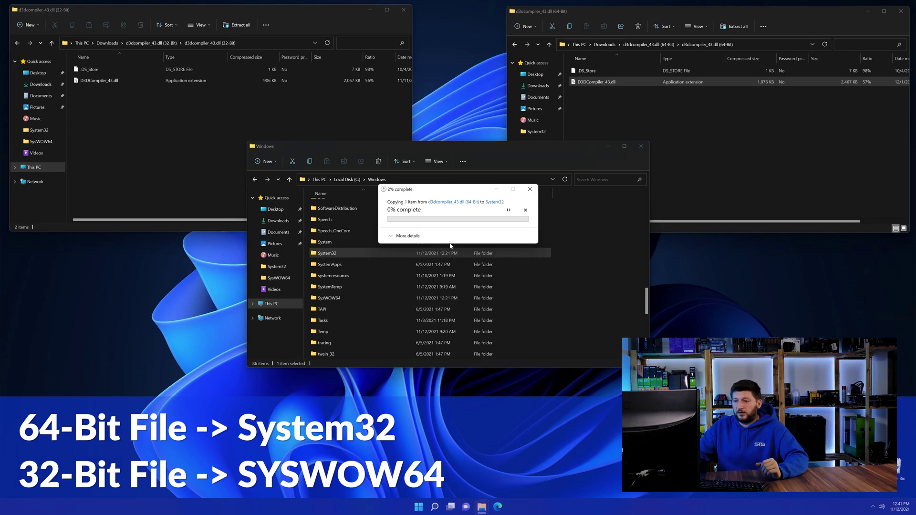
{"action": "left_click_drag", "start_coordinate": [111, 83], "coordinate": [333, 296]}
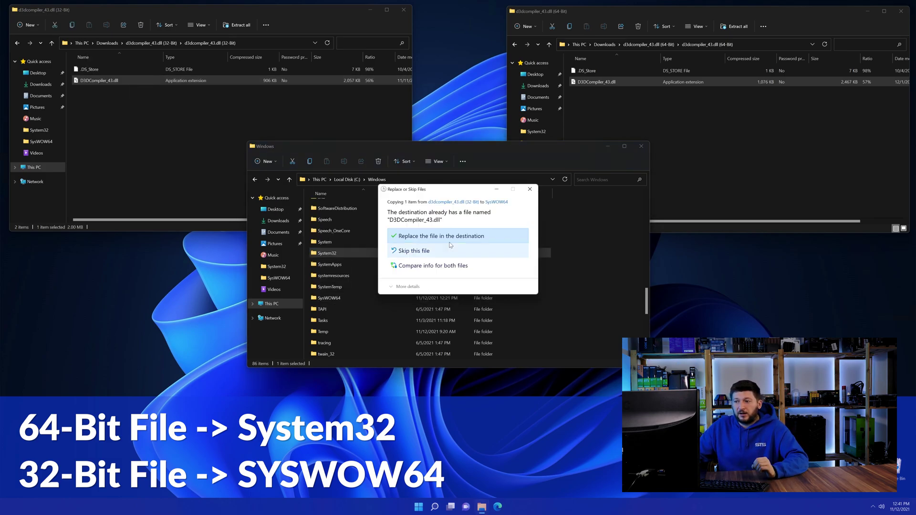
{"action": "left_click", "coordinate": [429, 237]}
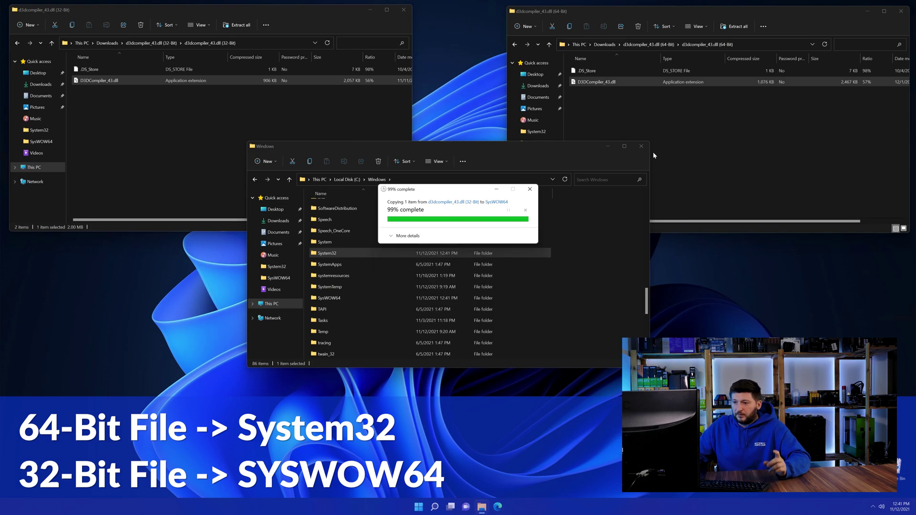
{"action": "left_click", "coordinate": [641, 147]}
{"action": "left_click", "coordinate": [900, 12]}
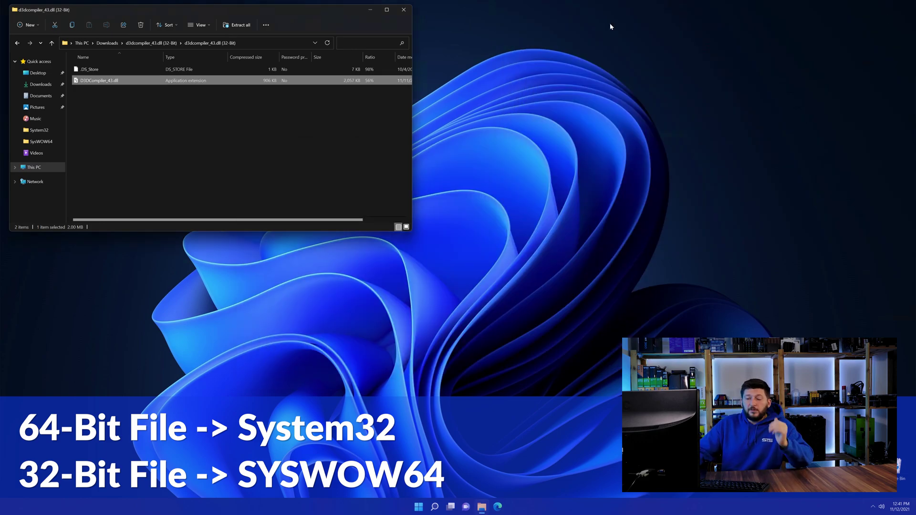
Close the remaining 32-bit folder window and launch Edge from the taskbar
{"action": "left_click", "coordinate": [401, 9]}
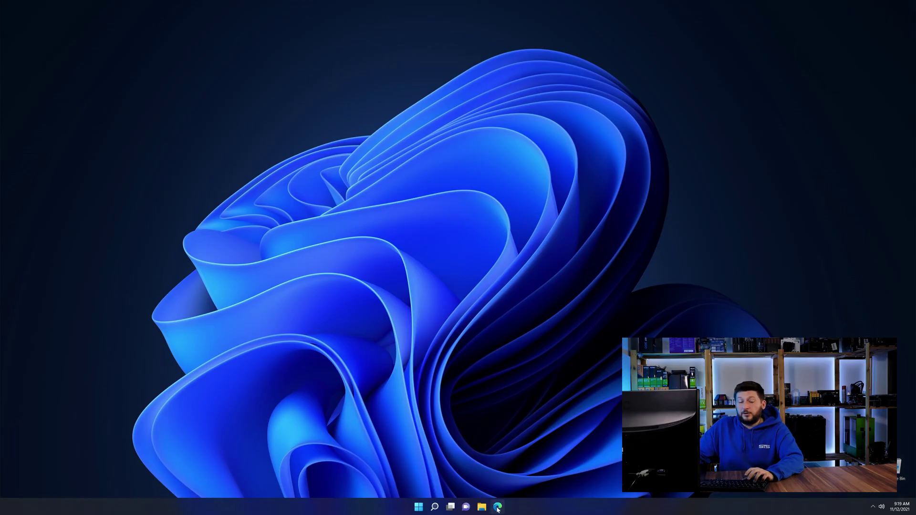
{"action": "left_click", "coordinate": [497, 509]}
Load the DirectX End-User Runtime page, download and run dxwebsetup.exe, and close Edge
{"action": "key", "text": "ctrl+v"}
{"action": "key", "text": "Return"}
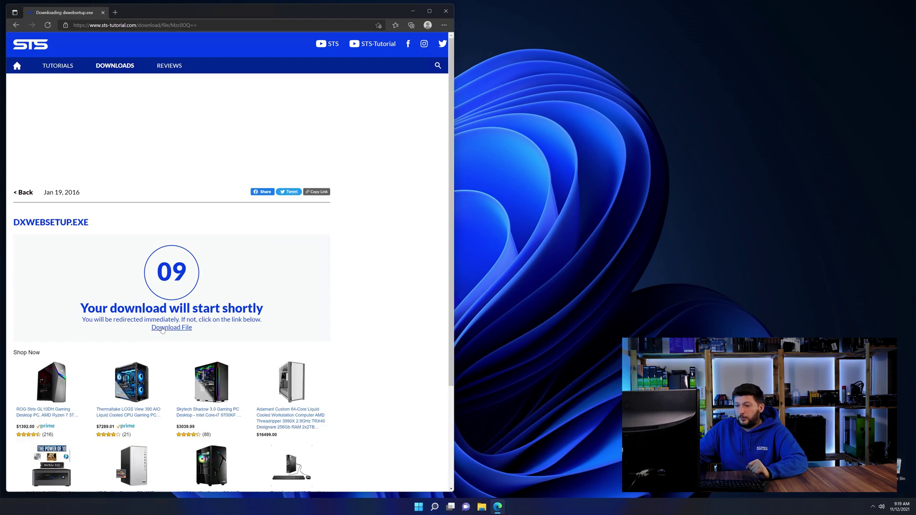
{"action": "left_click", "coordinate": [178, 328]}
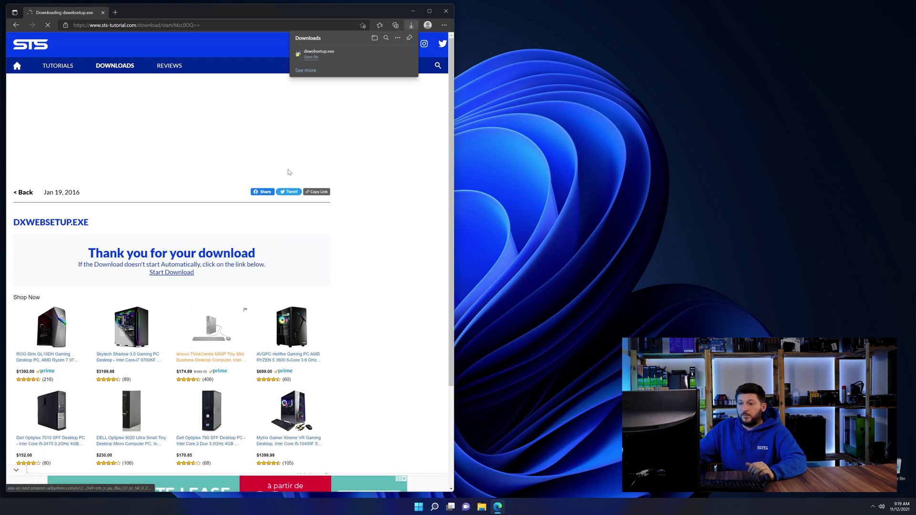
{"action": "left_click", "coordinate": [324, 54]}
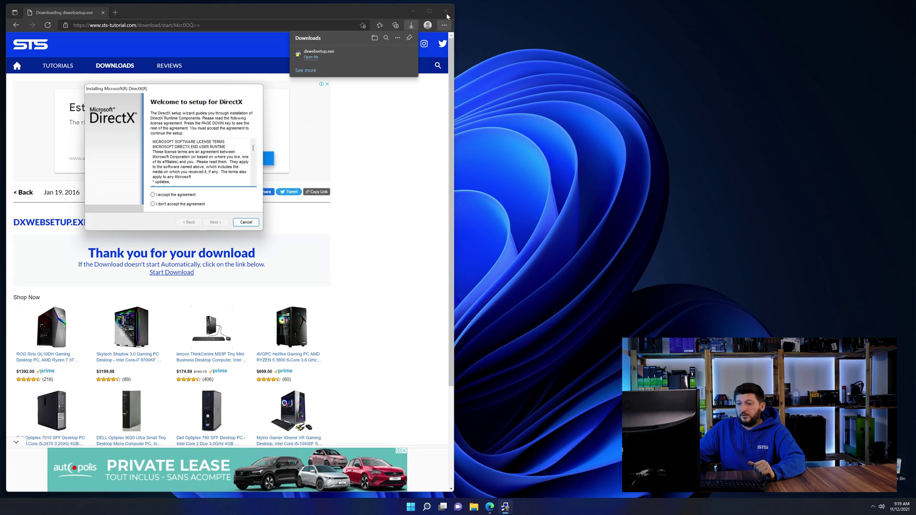
{"action": "left_click", "coordinate": [440, 15]}
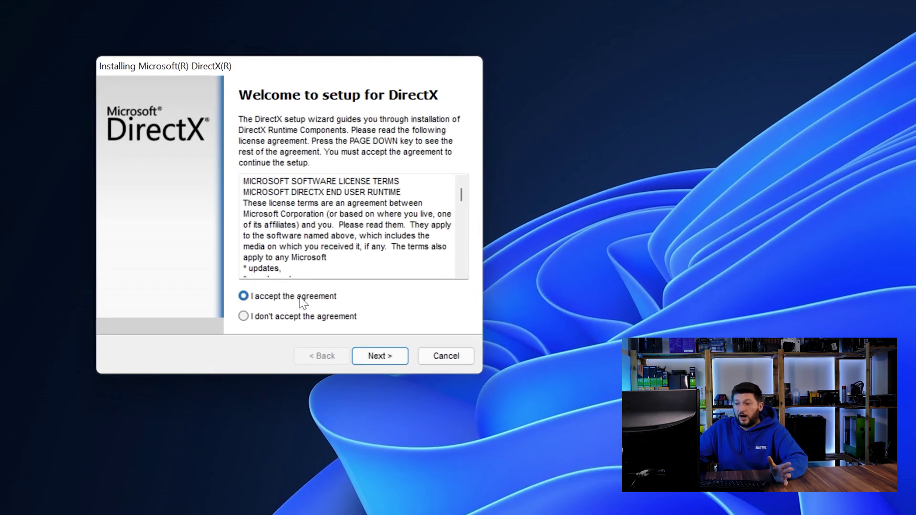
Accept the DirectX license, skip the Bing Bar offer, and start installing the runtime components
{"action": "left_click", "coordinate": [371, 357]}
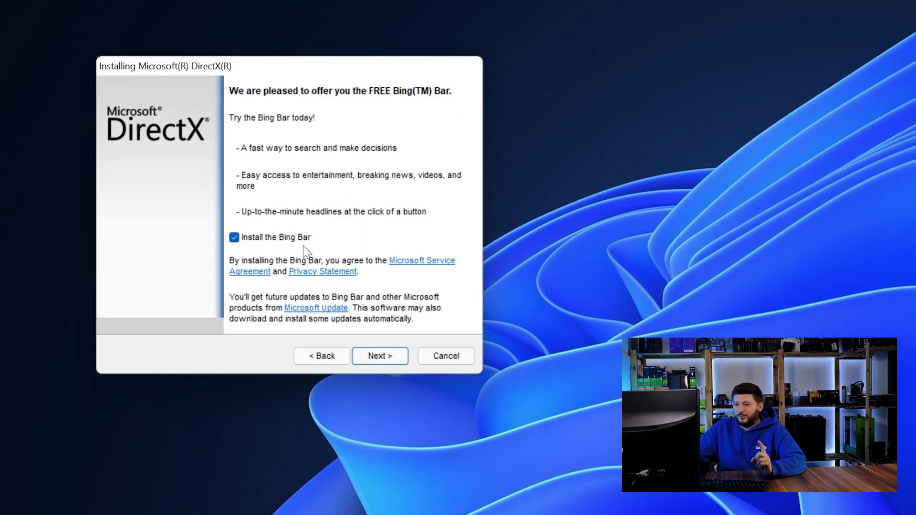
{"action": "left_click", "coordinate": [373, 354]}
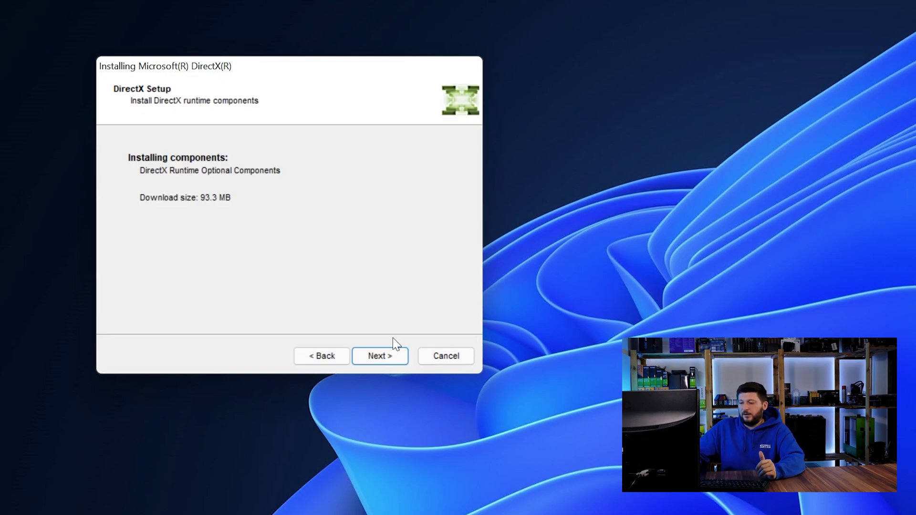
{"action": "left_click", "coordinate": [379, 355]}
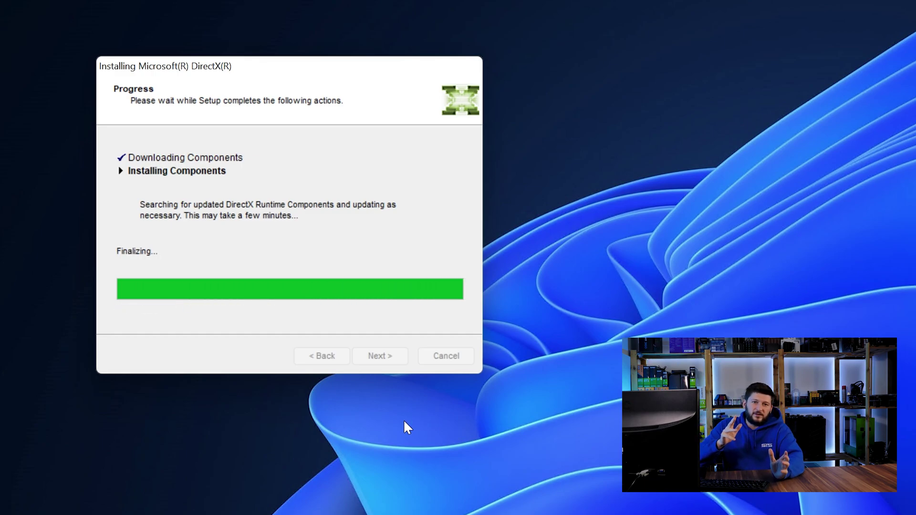
{"action": "left_click", "coordinate": [389, 357]}
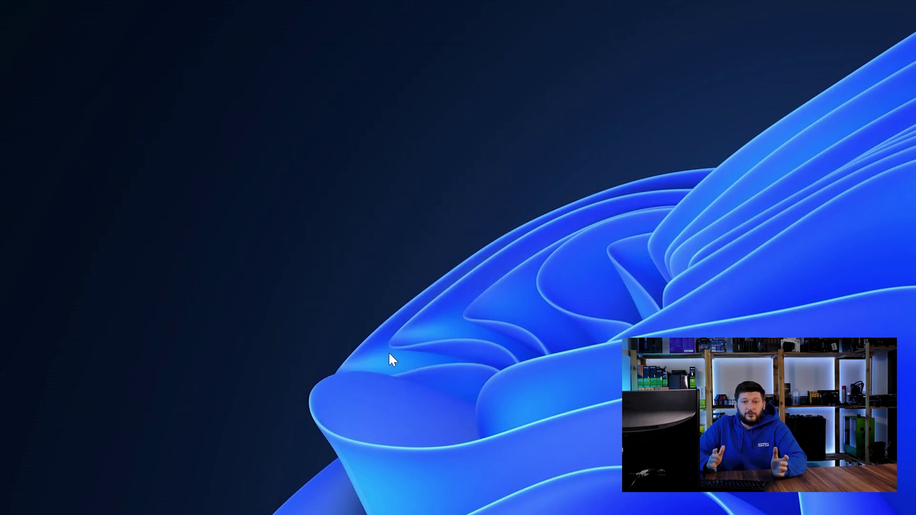